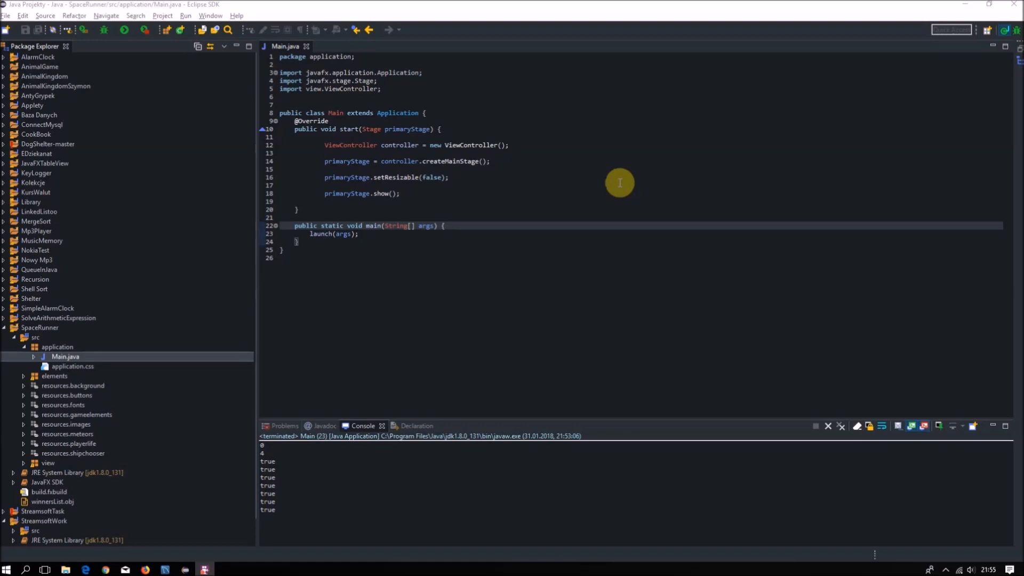
Widen the project tree panel slightly and run Main.java to launch Space Runner.
drag(259, 144, 255, 143)
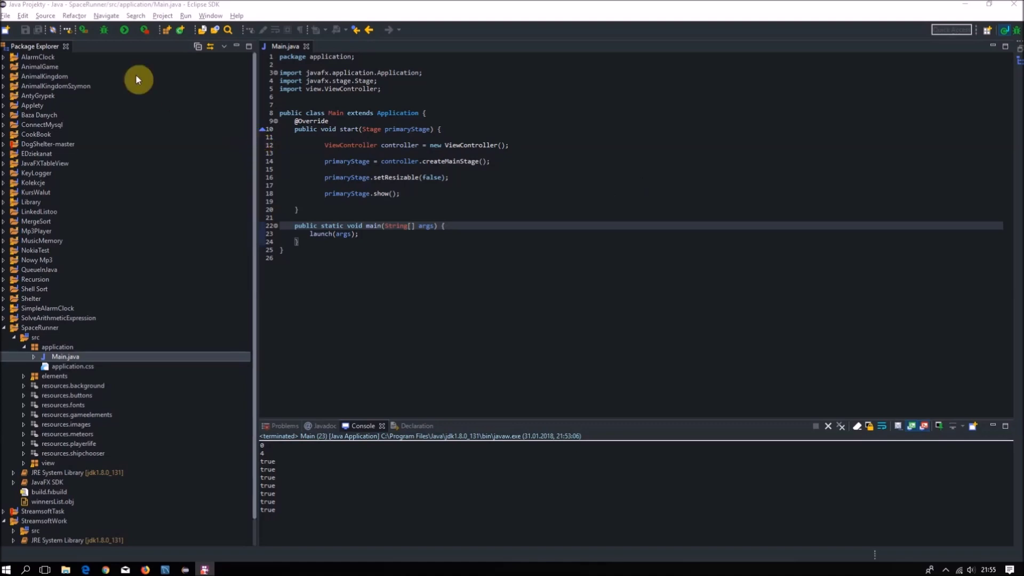
click(124, 29)
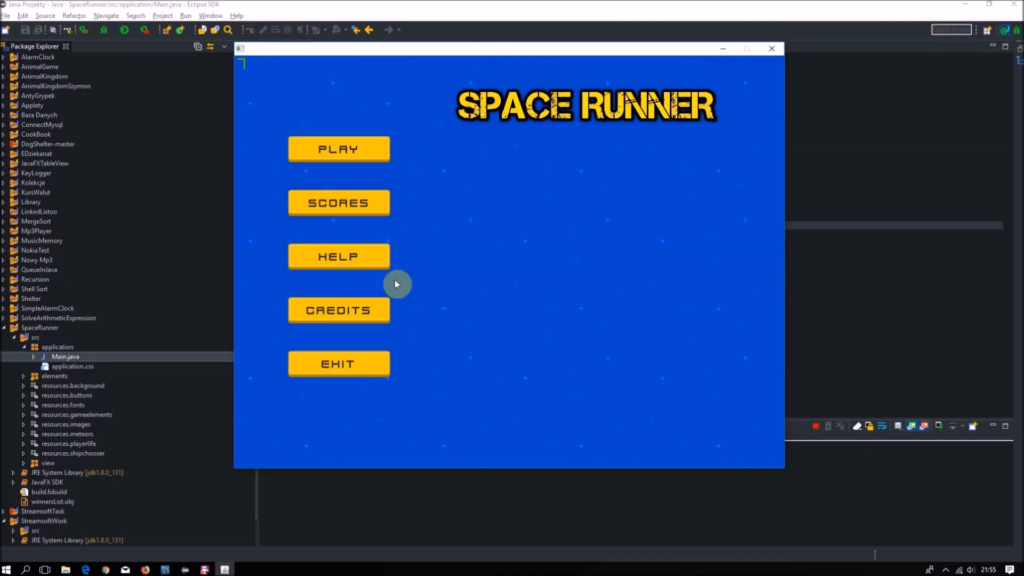
Browse the Credits, Help and best Scores panels in the Space Runner menu.
click(369, 319)
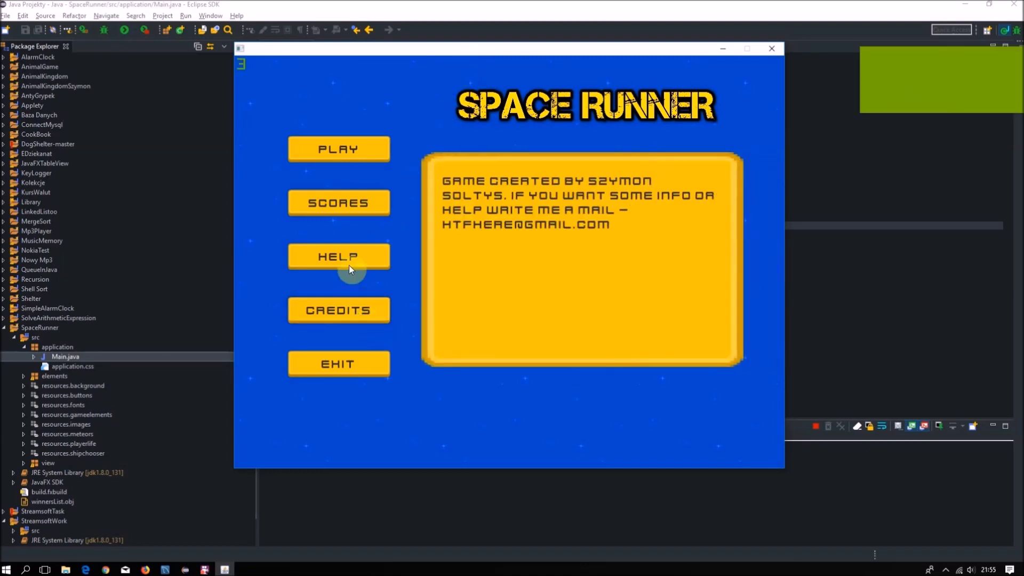
click(349, 266)
click(344, 301)
click(351, 256)
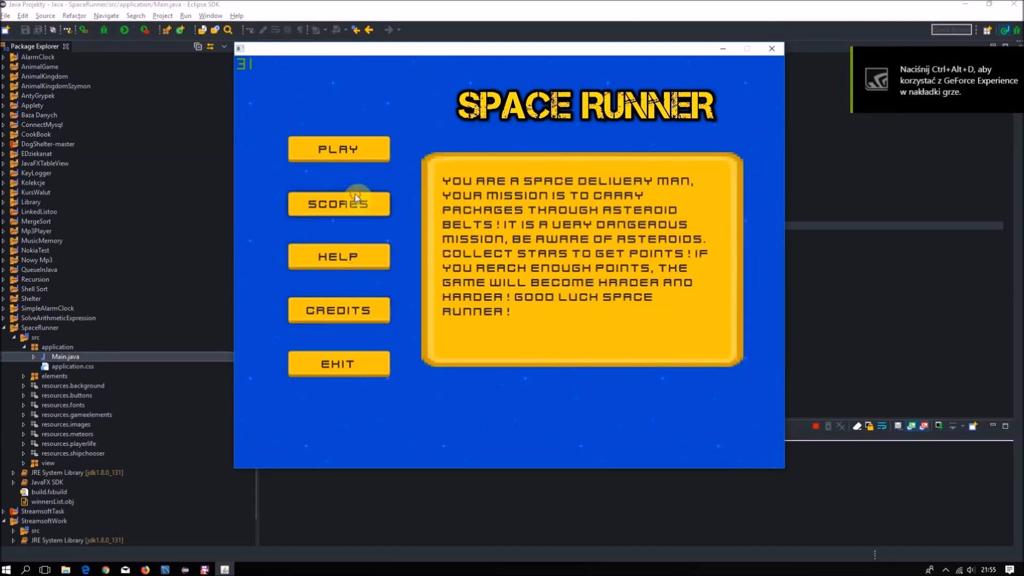
click(355, 196)
click(345, 256)
click(351, 203)
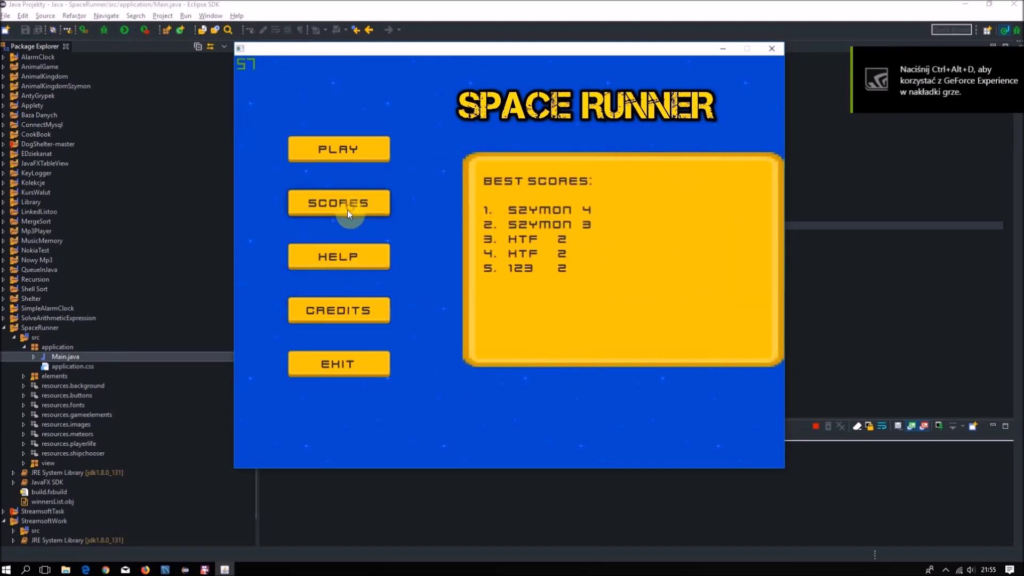
Start a new game flying the green ship.
click(348, 145)
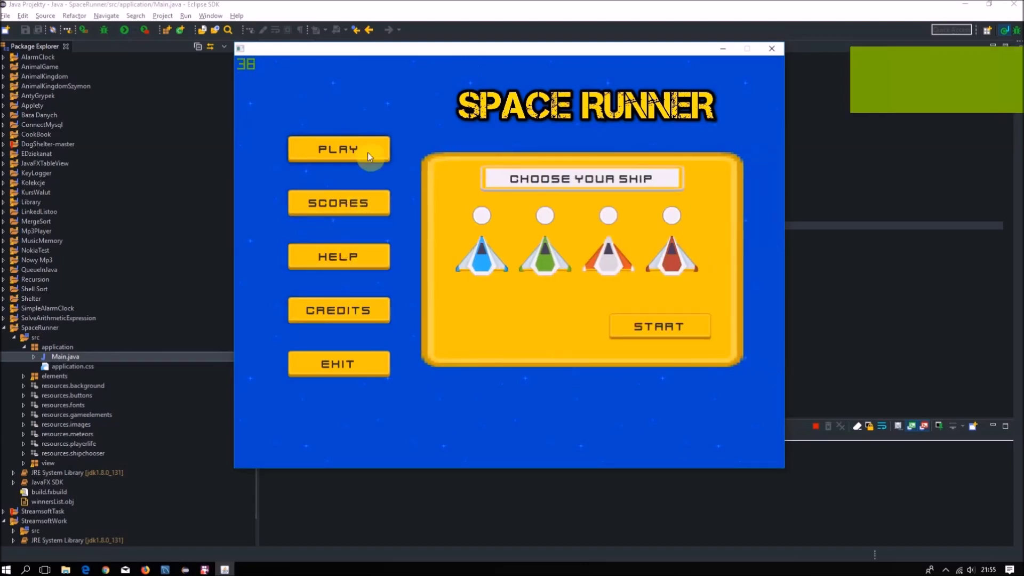
click(545, 256)
click(649, 326)
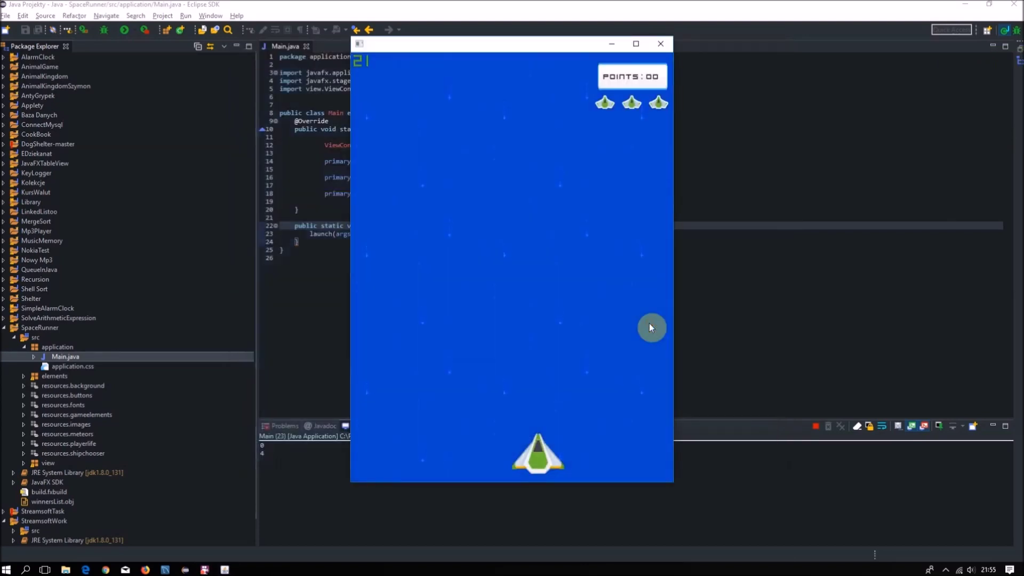
Steer the ship left and right past meteors and catch a star for one point.
key(Right)
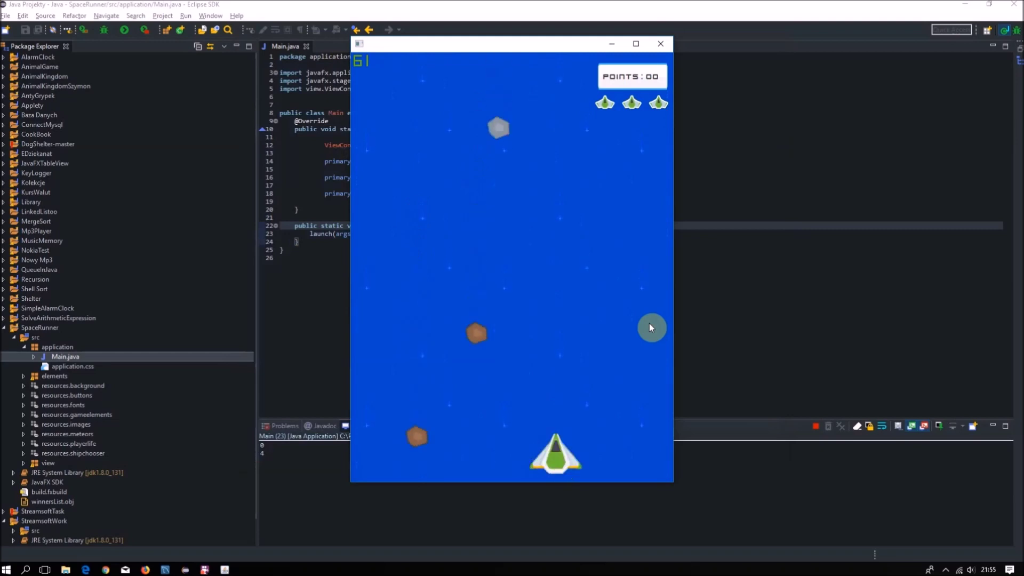
key(Right)
key(Left)
key(Left)
key(Right)
key(Right)
key(Left)
key(Right)
key(Right)
key(Left)
key(Right)
Dodge meteors until all lives are lost, then submit the player name Szymon.
key(Left)
key(Right)
key(Left)
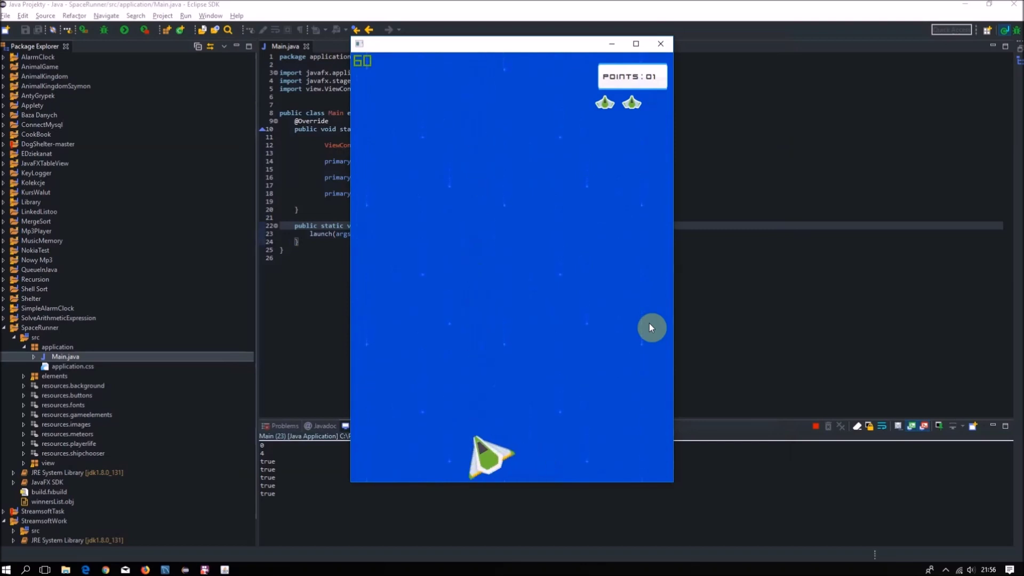
key(Right)
key(Left)
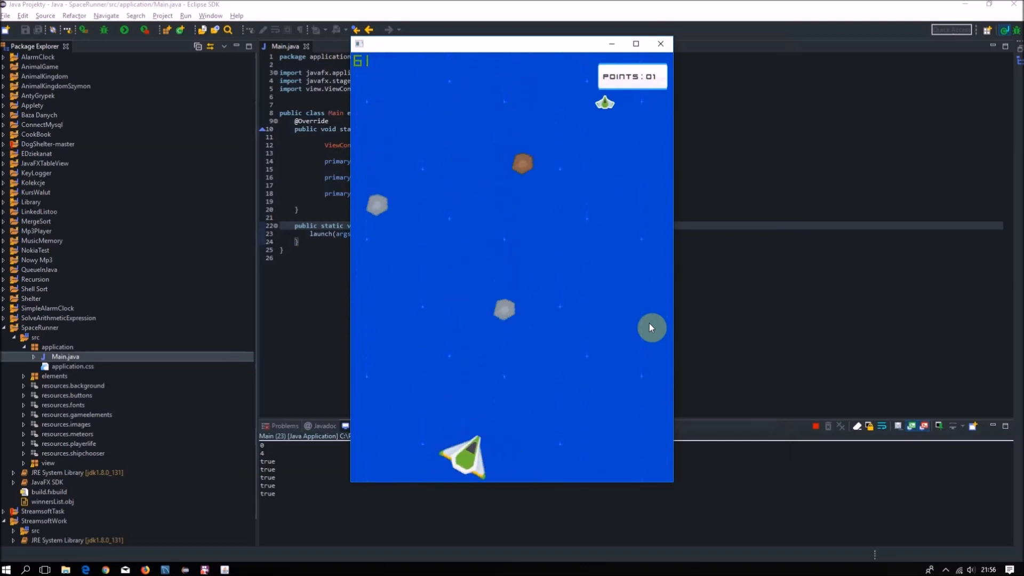
key(Right)
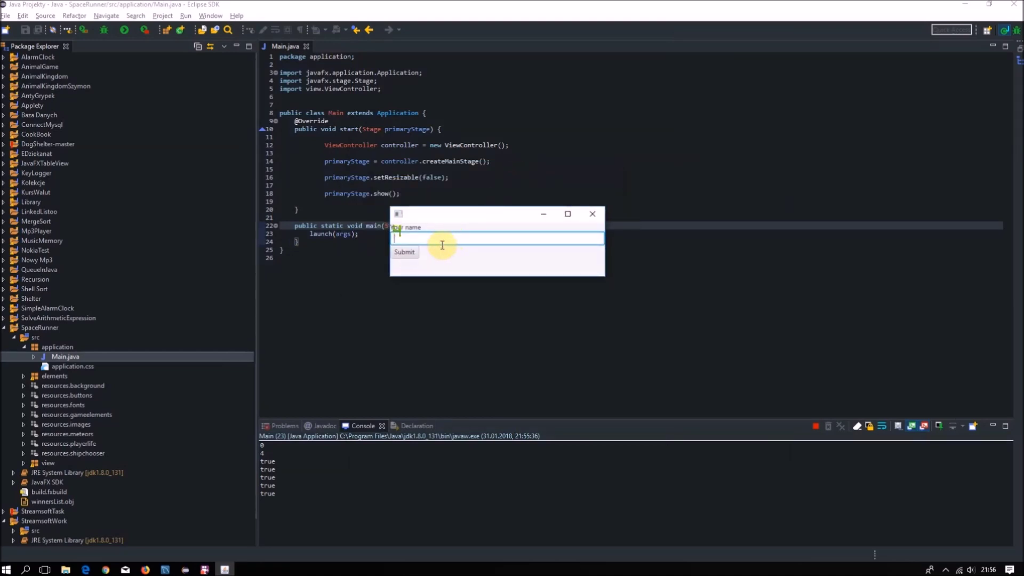
text(Szy)
text(mon)
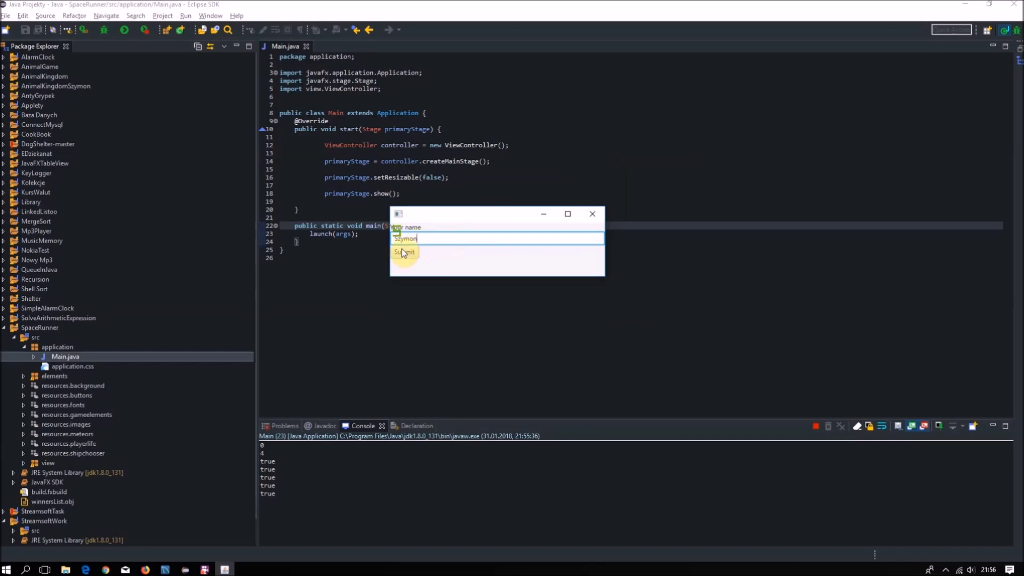
click(402, 251)
Show the best scores list from the Space Runner main menu.
click(342, 209)
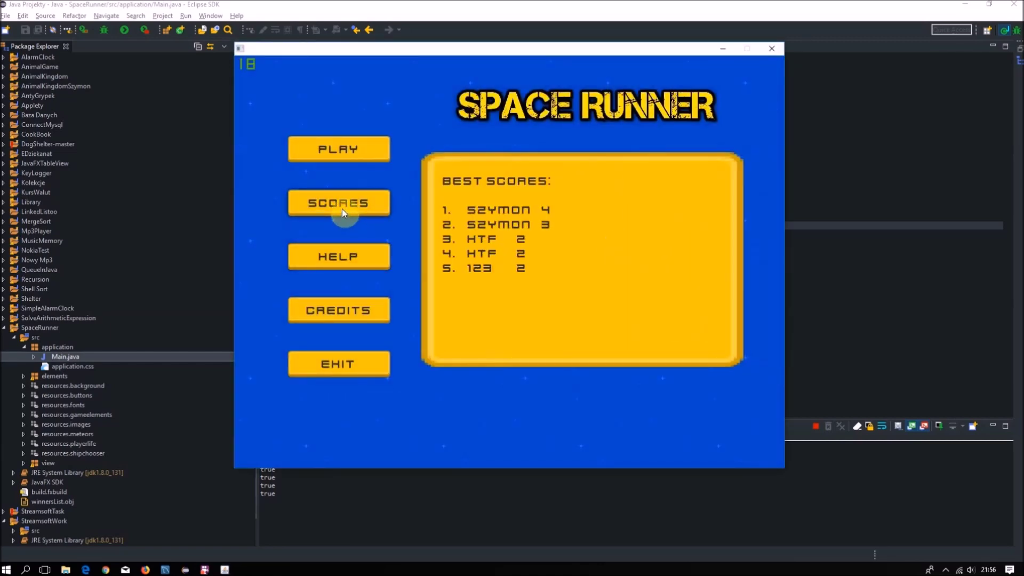